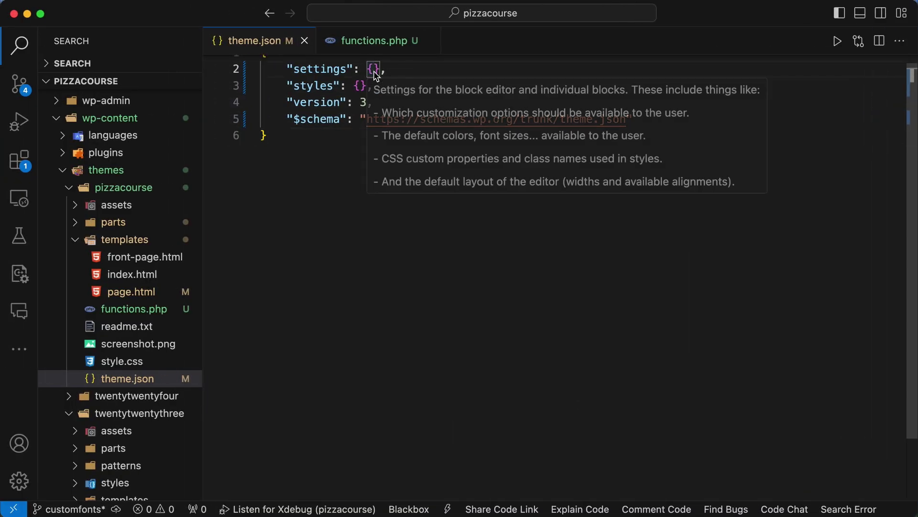
Add a layout block with contentSize "800px" inside theme.json settings.
click(374, 70)
key(Return)
text("la)
key(Return)
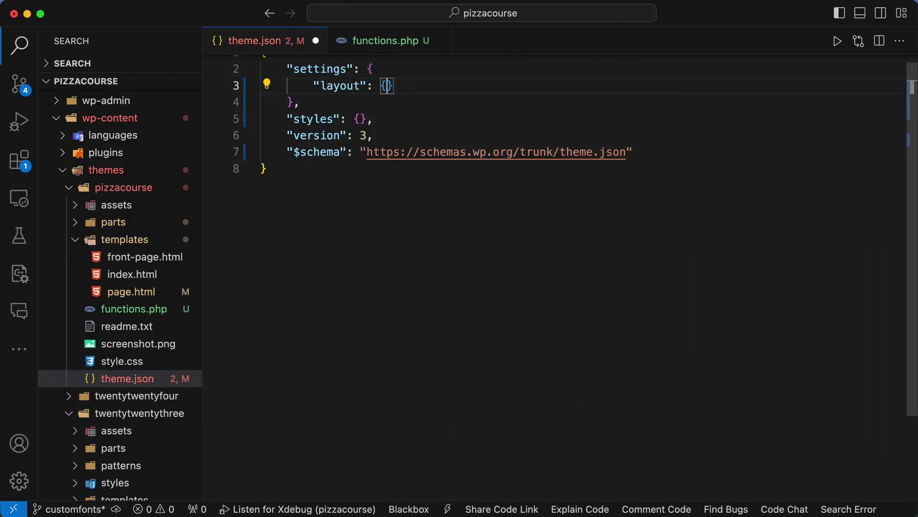
key(Return)
text("co)
key(Return)
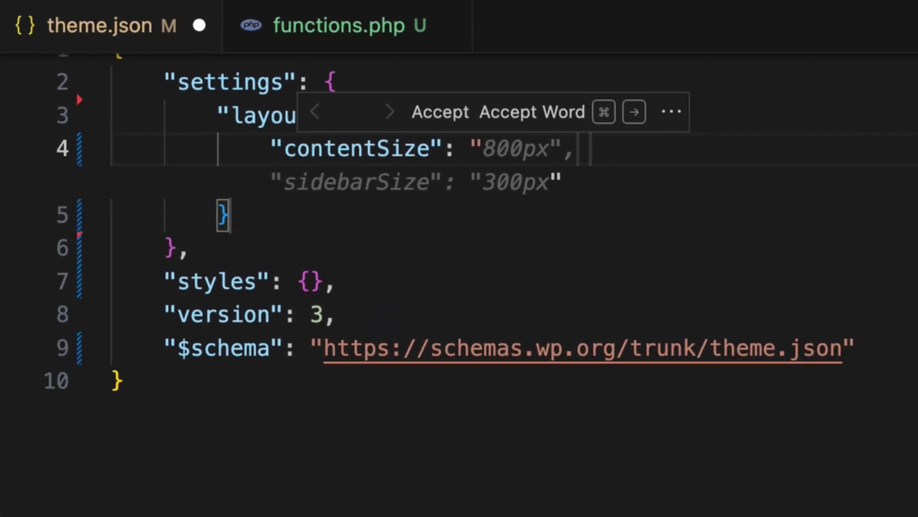
text(800px)
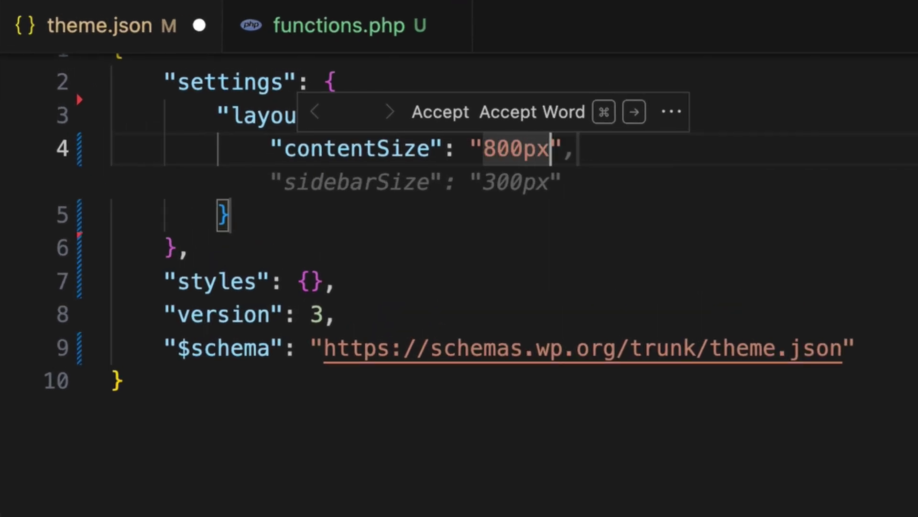
key(Right)
click(497, 431)
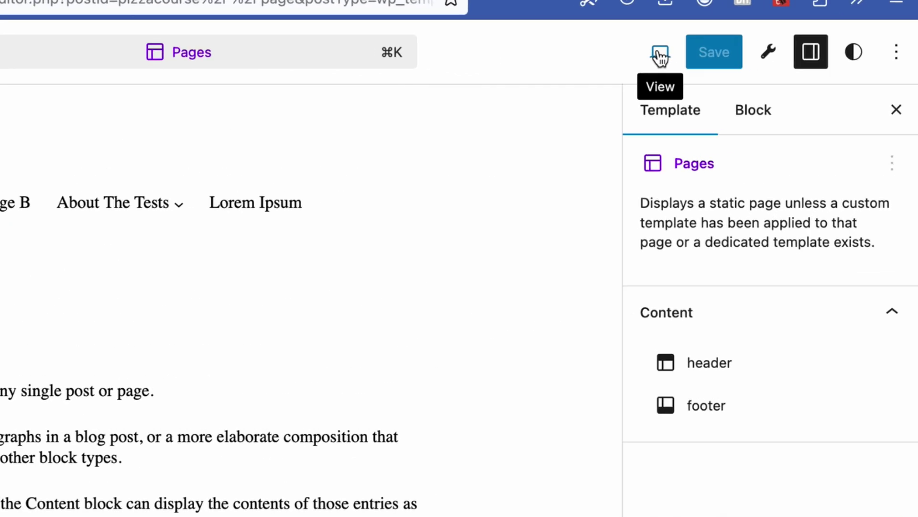
Switch the Site Editor preview of the Pages template to Mobile.
click(660, 56)
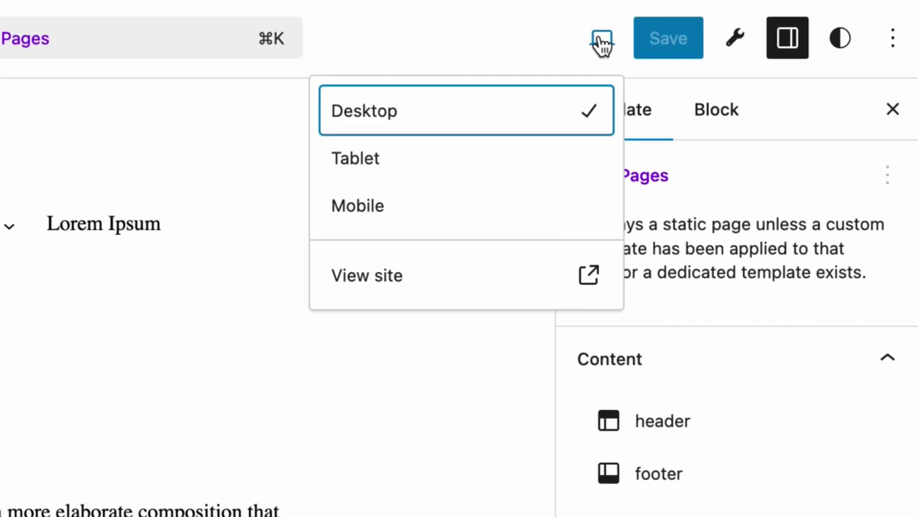
click(431, 208)
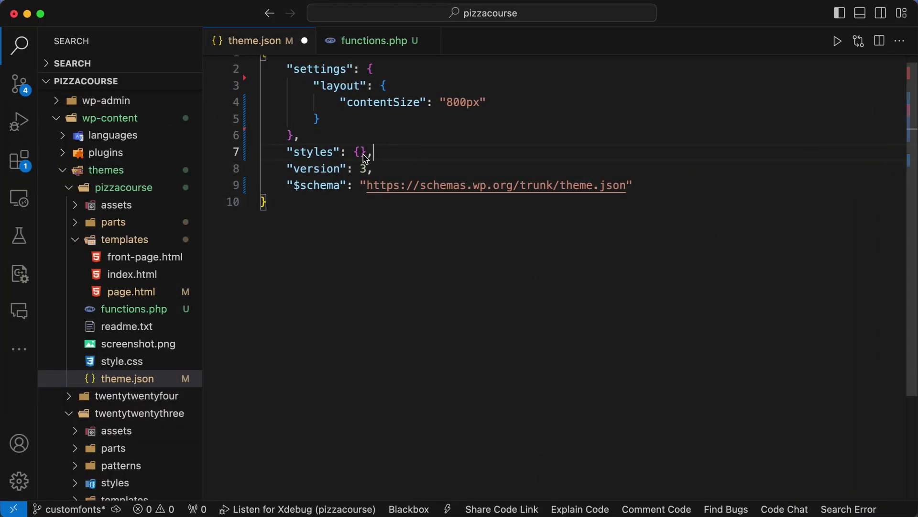
Add a spacing padding block under styles, starting with the top entry set to 0.
key(Return)
text(")
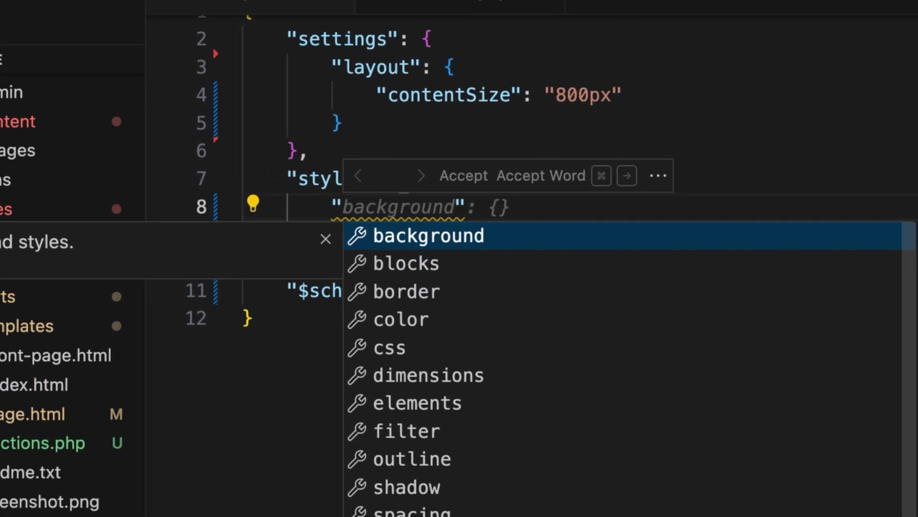
text(spa)
key(Tab)
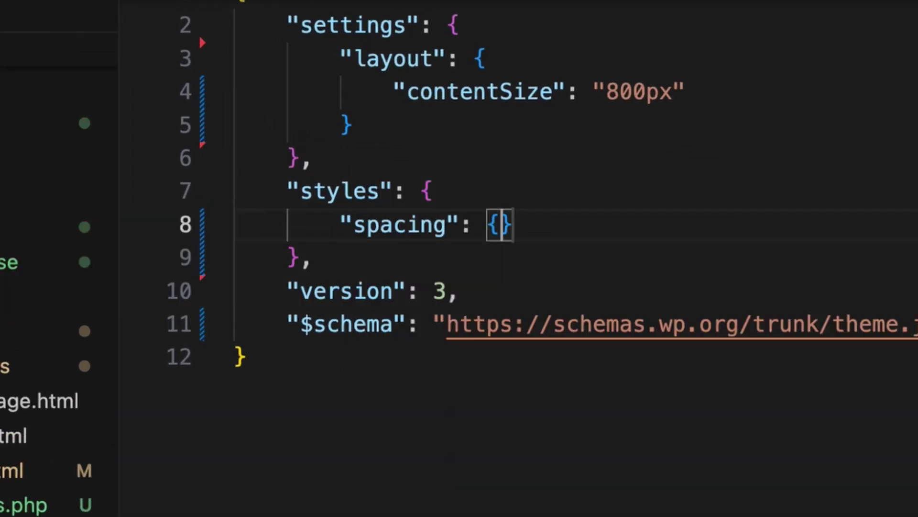
key(Return)
text("pa)
key(Tab)
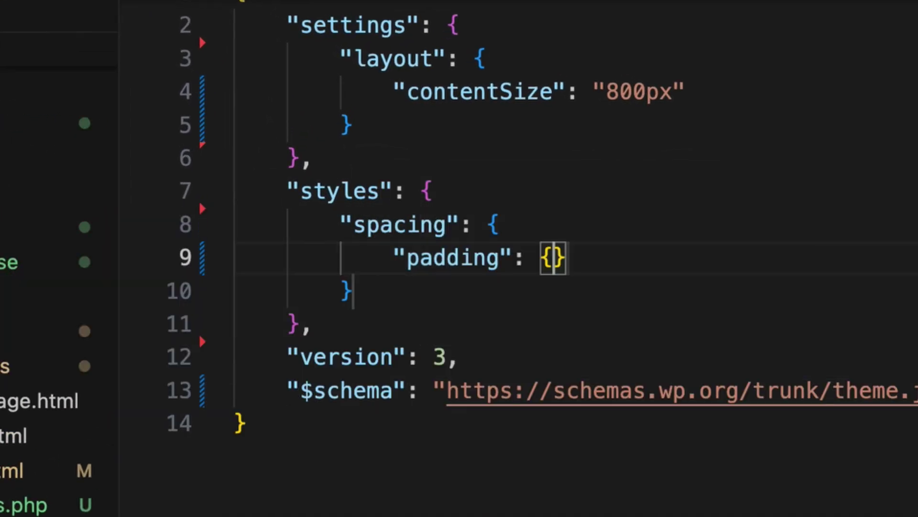
key(Return)
text(")
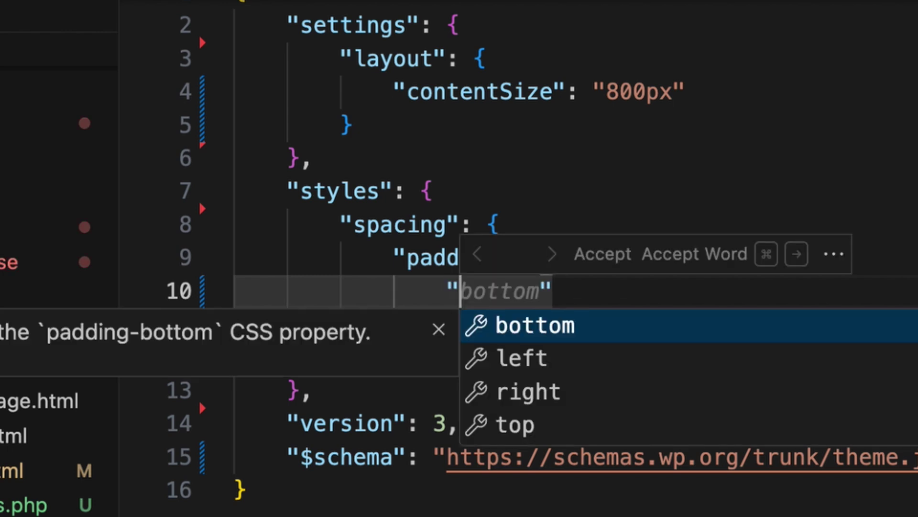
text(top)
key(Tab)
text("0",)
Add right "20px" and bottom "0" padding entries, then begin the left entry.
key(Return)
text(")
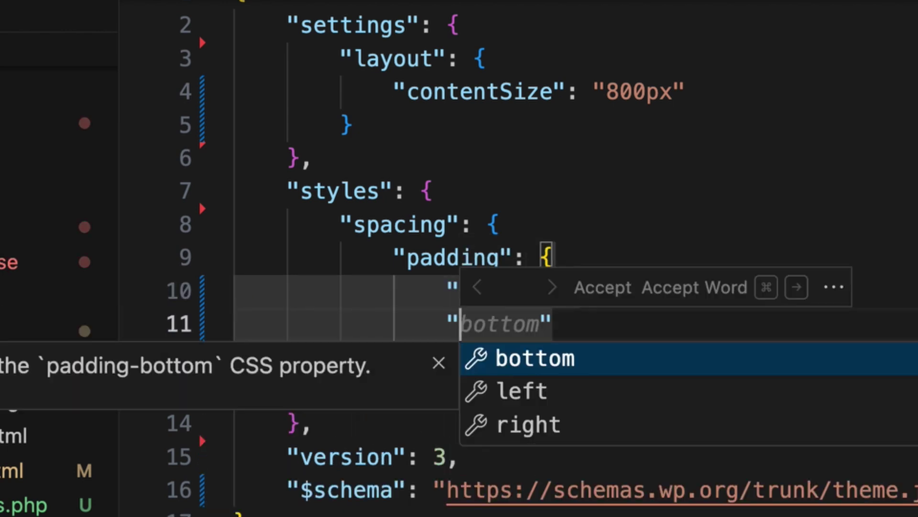
text(ri)
key(Tab)
text("20px",)
key(Return)
text("bottom)
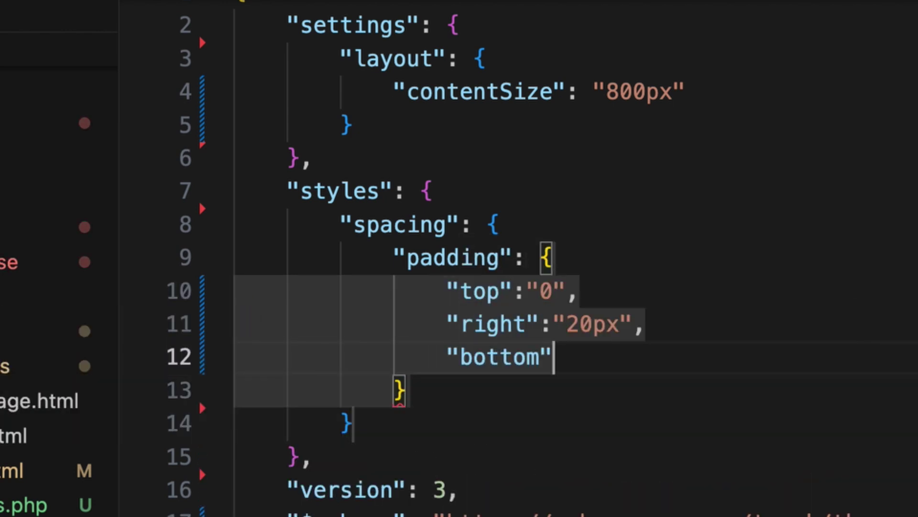
key(Tab)
text("0",)
key(Return)
text("le)
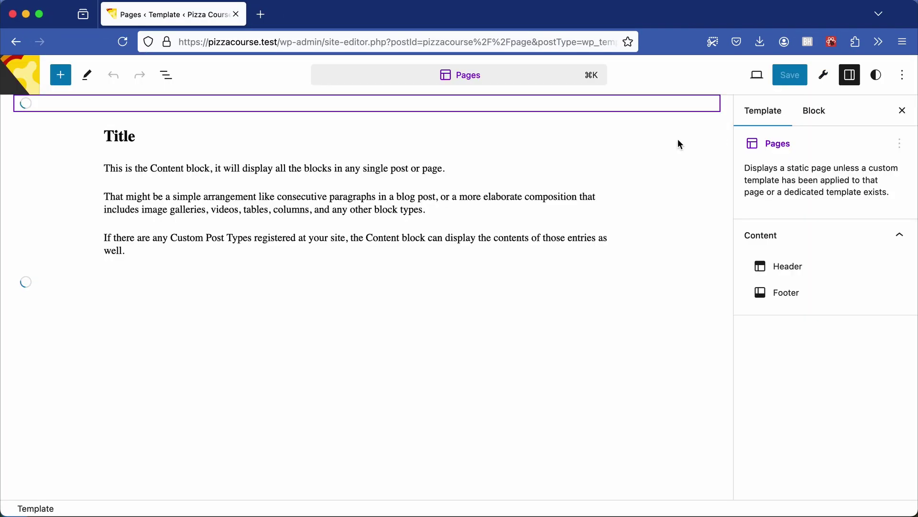
Preview at Mobile width and select the header's Group block in List View.
click(758, 74)
click(687, 161)
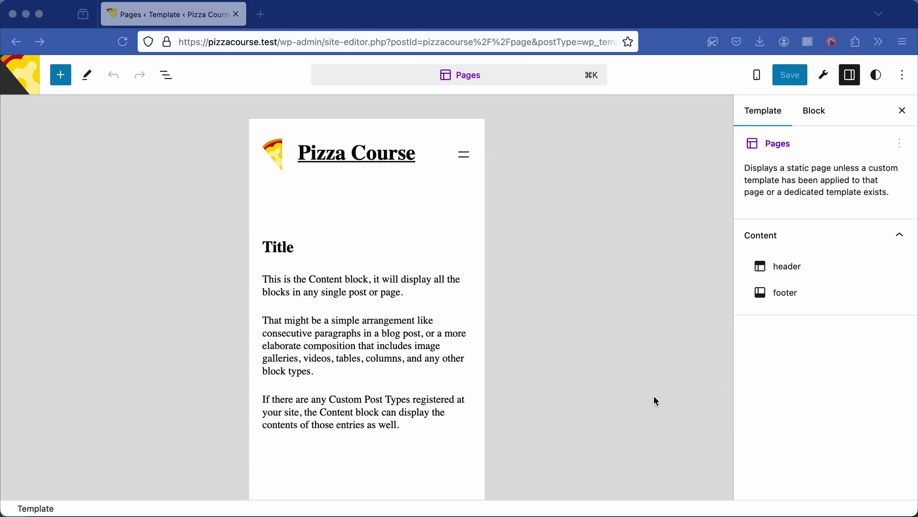
click(363, 138)
click(166, 76)
click(70, 162)
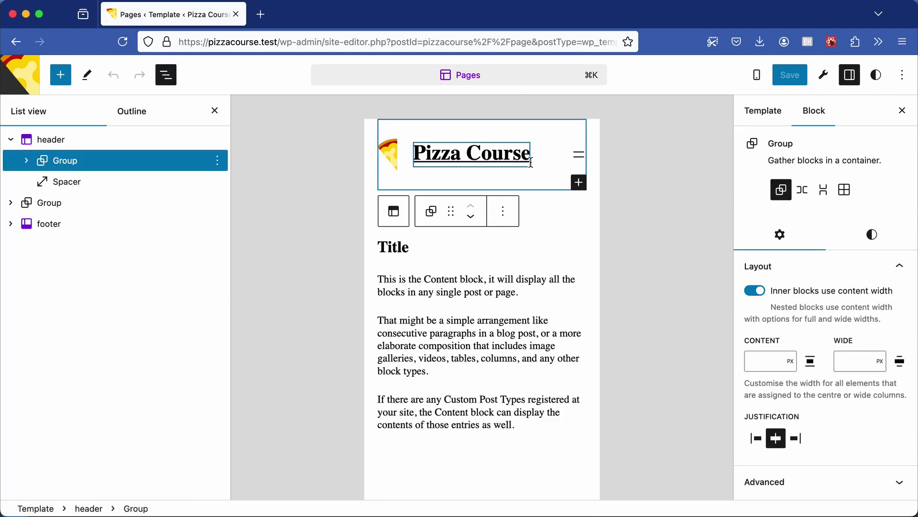
Give the header Group a black background and white text colour.
click(872, 235)
click(785, 321)
click(570, 258)
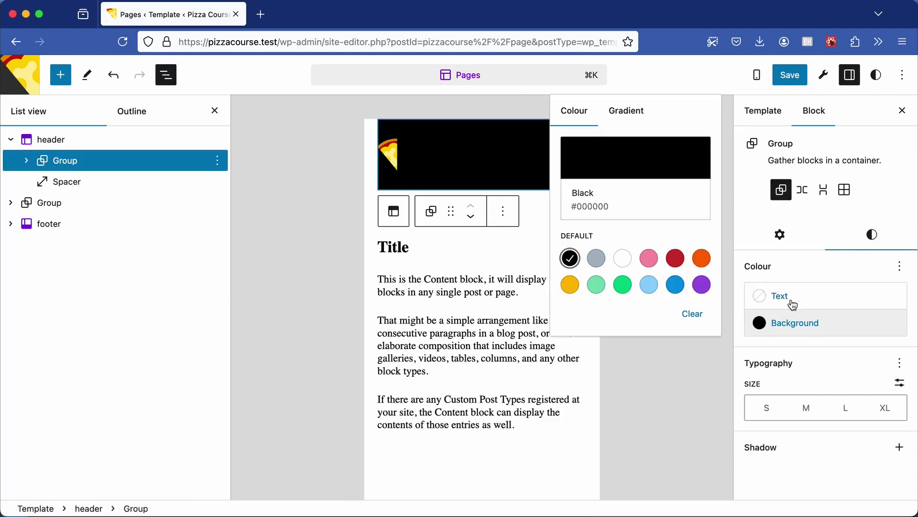
click(780, 296)
click(622, 413)
click(693, 242)
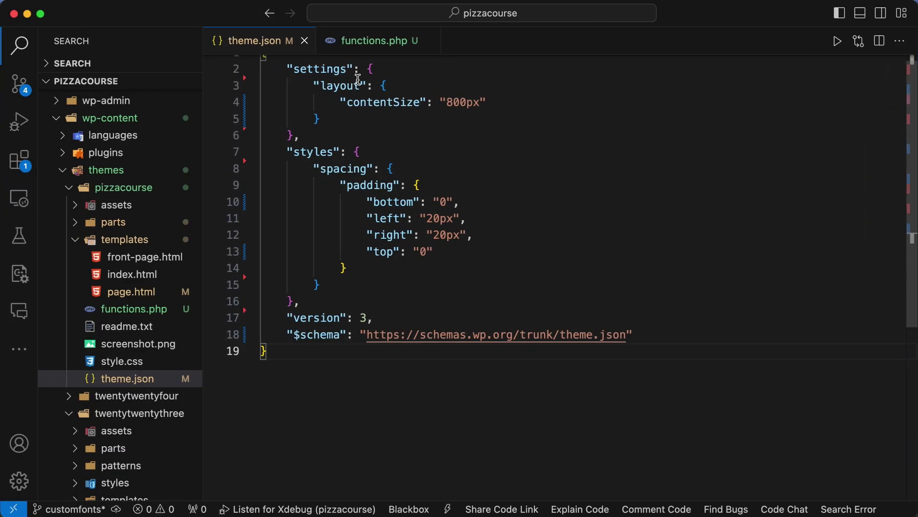
Add useRootPaddingAwareAlignments at the top of settings and select its false value to replace it.
key(Return)
text(")
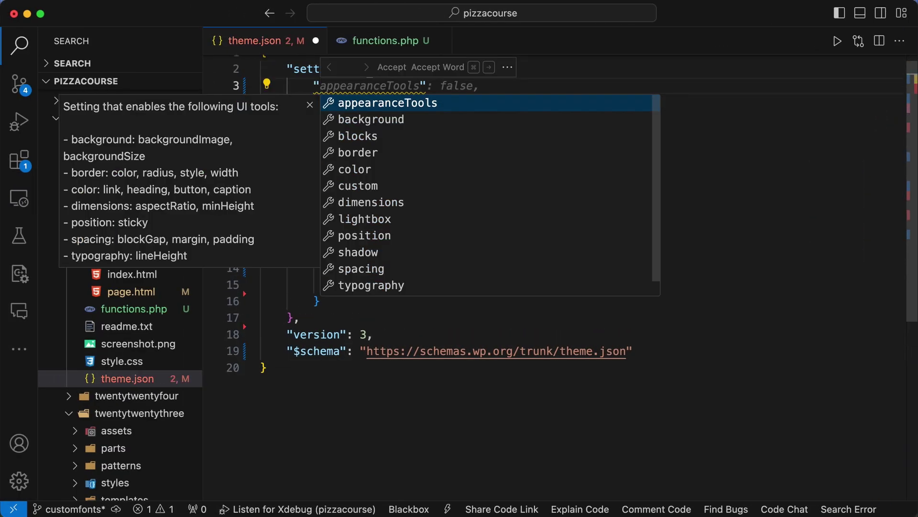
text(use)
key(Tab)
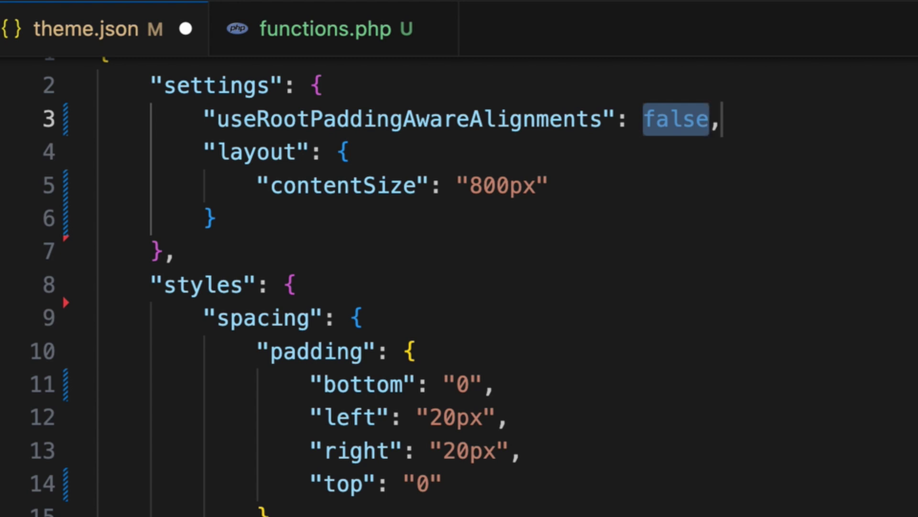
click(775, 143)
double_click(649, 118)
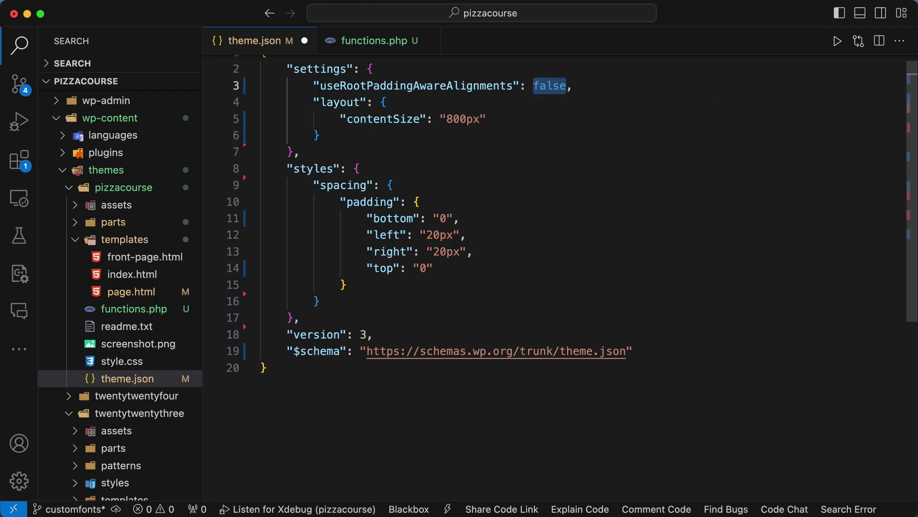
text(true)
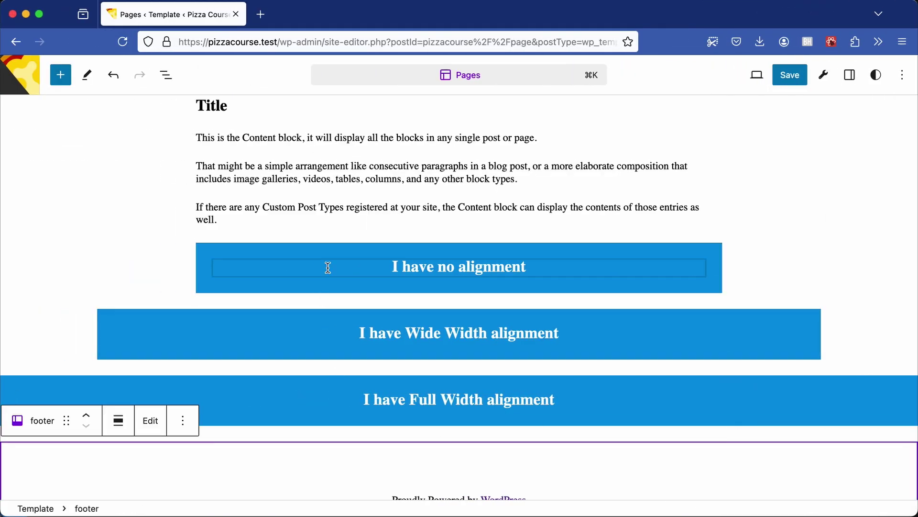
Compare the alignment options of the no-alignment and Wide Width test groups.
click(333, 258)
click(322, 222)
click(328, 295)
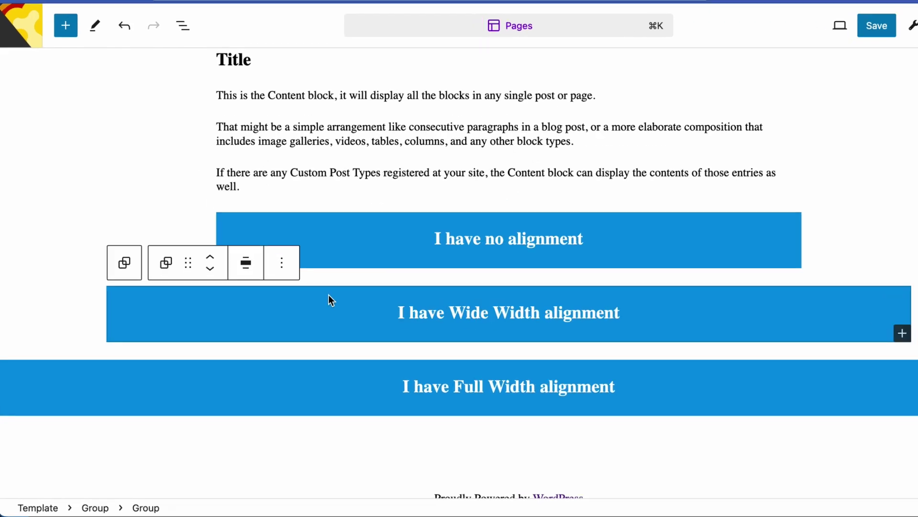
click(322, 221)
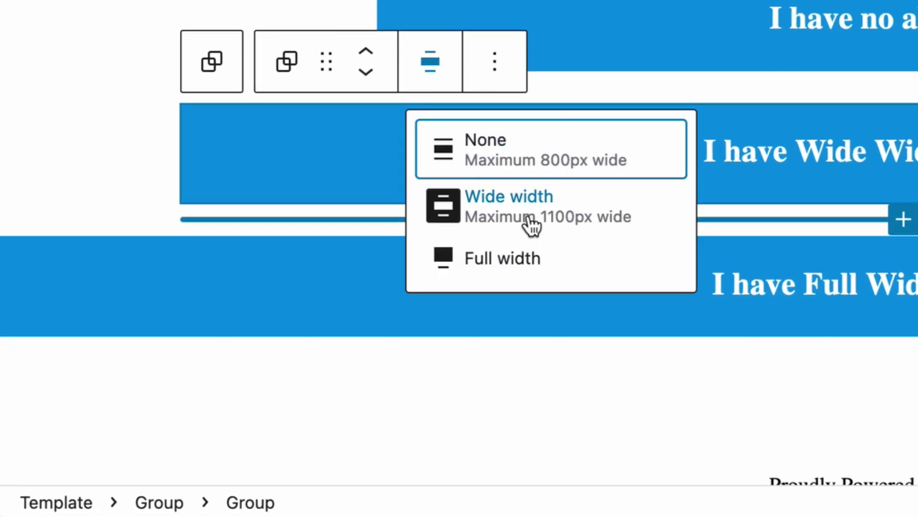
click(350, 248)
click(244, 198)
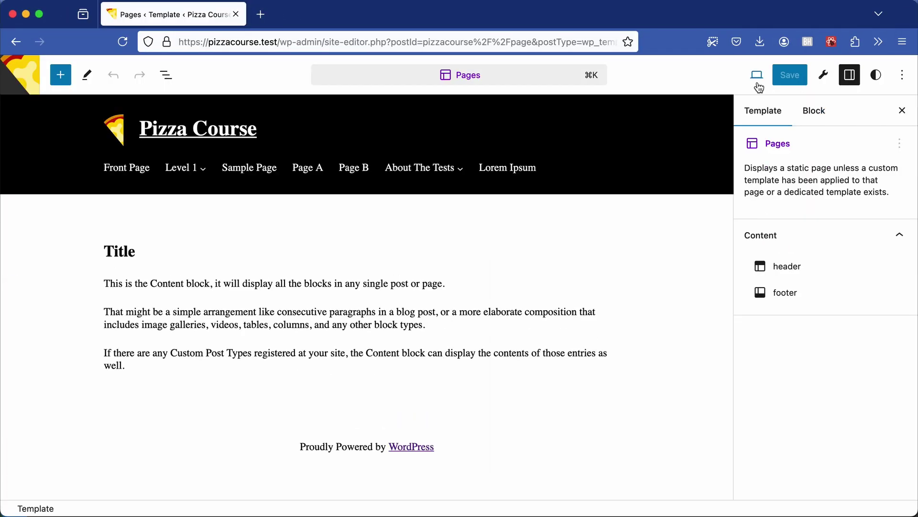
Switch the Pages template preview back to Mobile width.
click(756, 75)
click(689, 159)
click(599, 290)
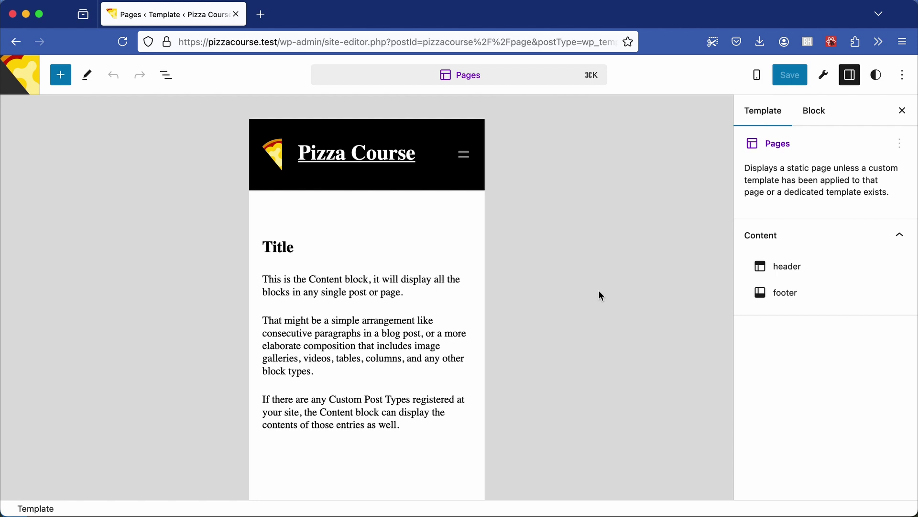